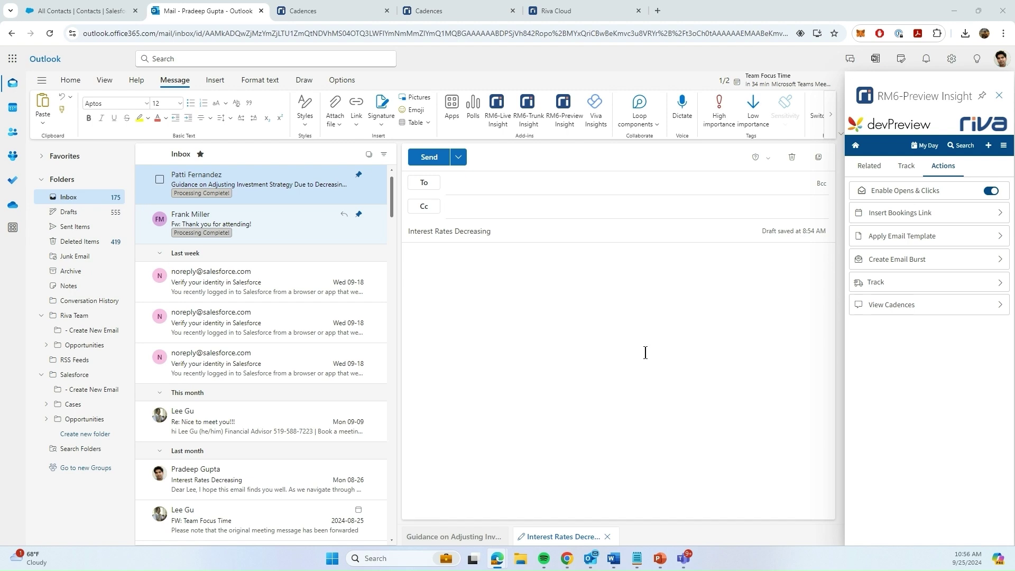
- Start a new email burst and bring up its details alongside the empty message body
{"action": "left_click", "coordinate": [896, 271]}
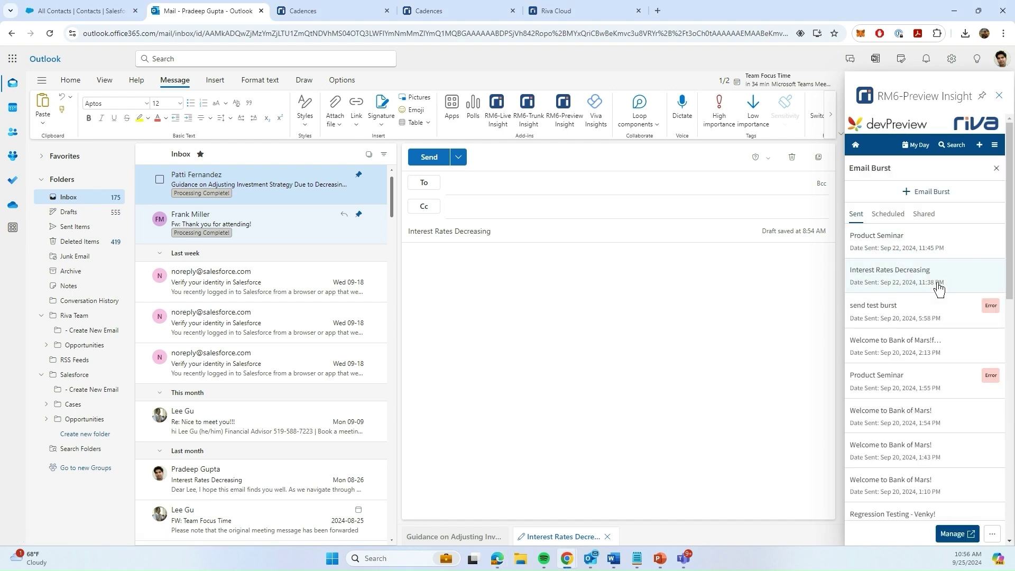
{"action": "left_click", "coordinate": [908, 192]}
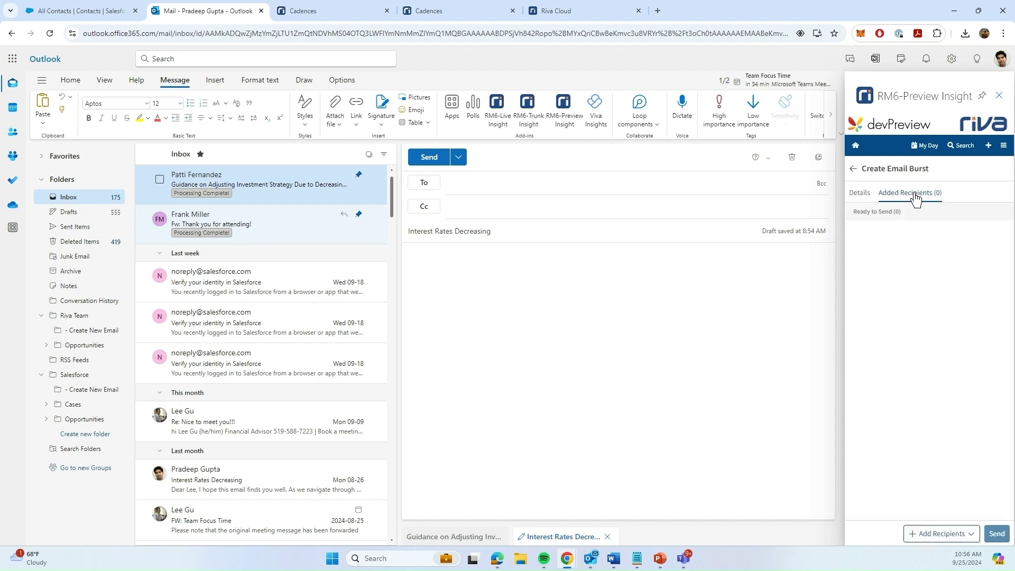
{"action": "left_click", "coordinate": [860, 193]}
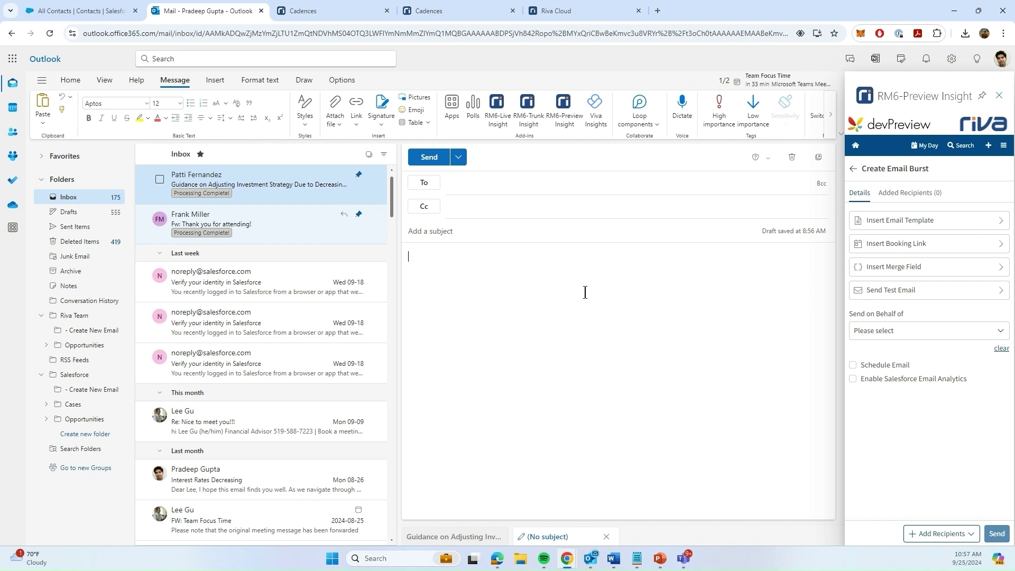
{"action": "left_click", "coordinate": [543, 286]}
- Review the booking links and merge fields available for insertion, and return to the email burst details
{"action": "left_click", "coordinate": [892, 251]}
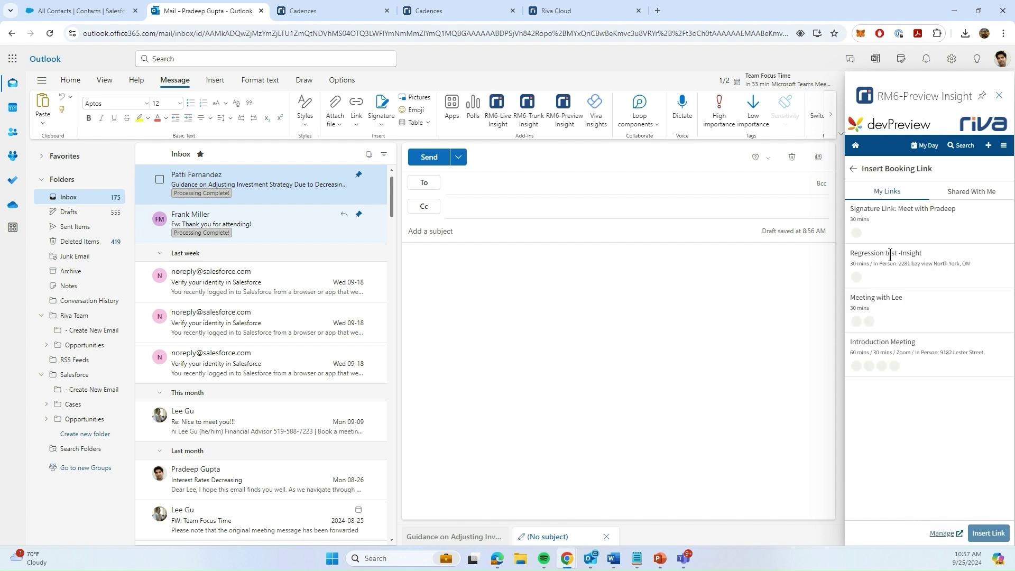
{"action": "left_click", "coordinate": [853, 169]}
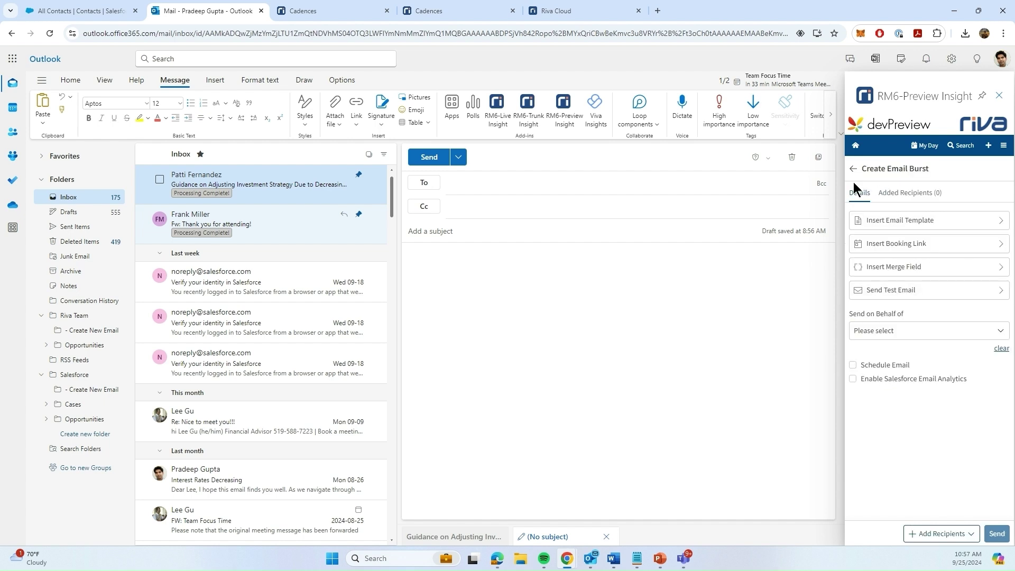
{"action": "left_click", "coordinate": [882, 270]}
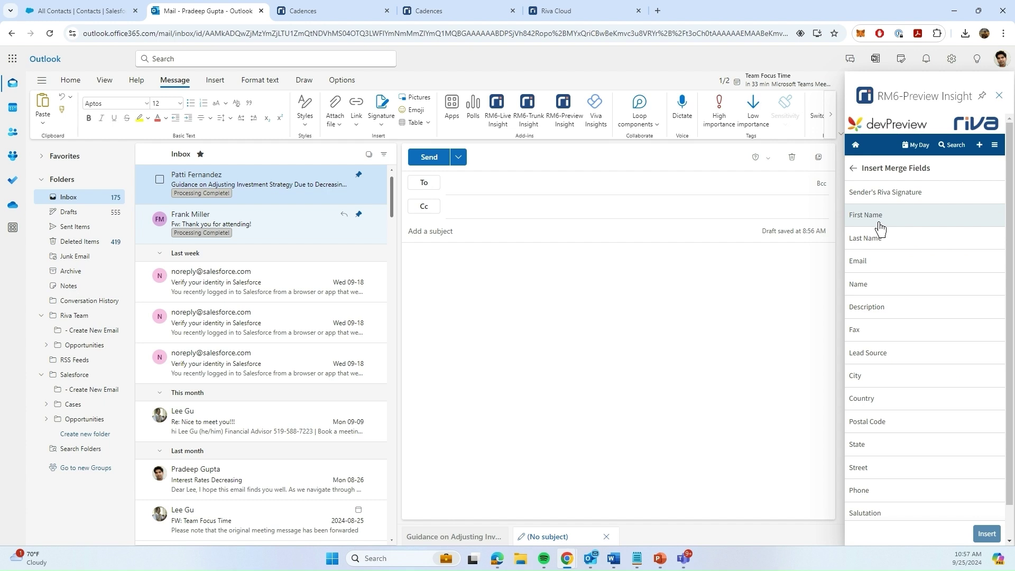
{"action": "left_click", "coordinate": [889, 377]}
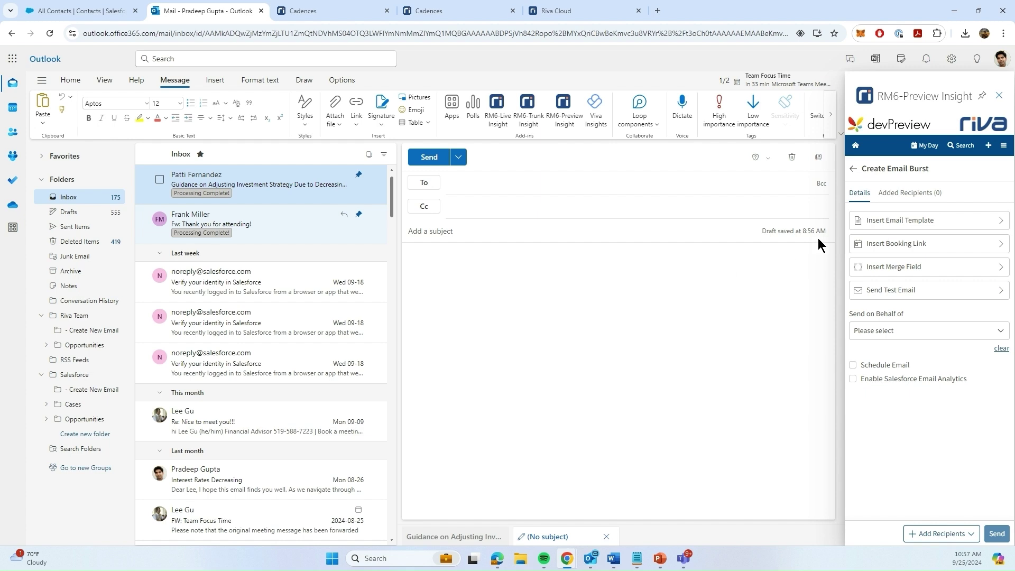
- Insert the "Interest Rates Decreasing" email template into the message
{"action": "left_click", "coordinate": [897, 221]}
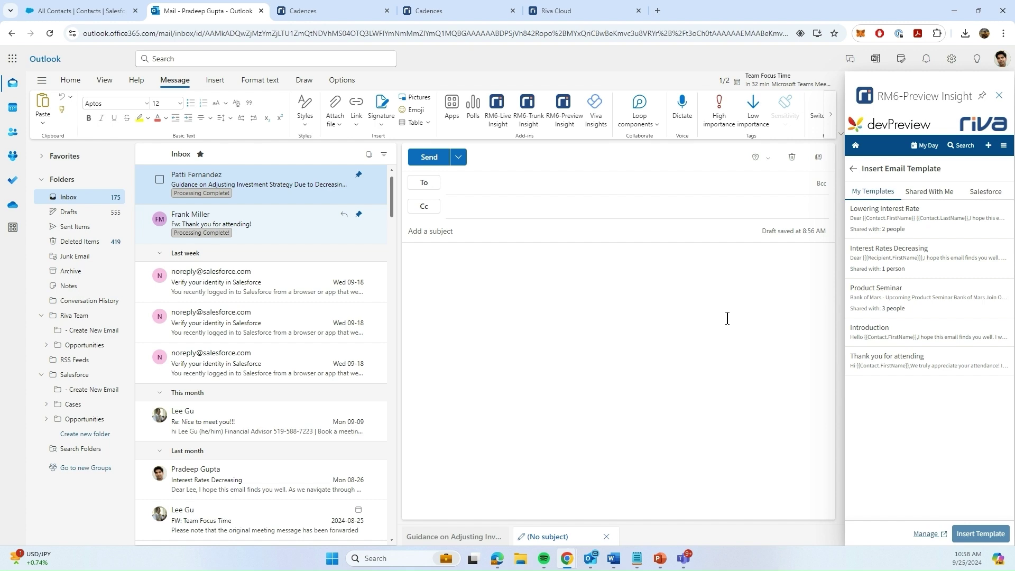
{"action": "left_click", "coordinate": [904, 261]}
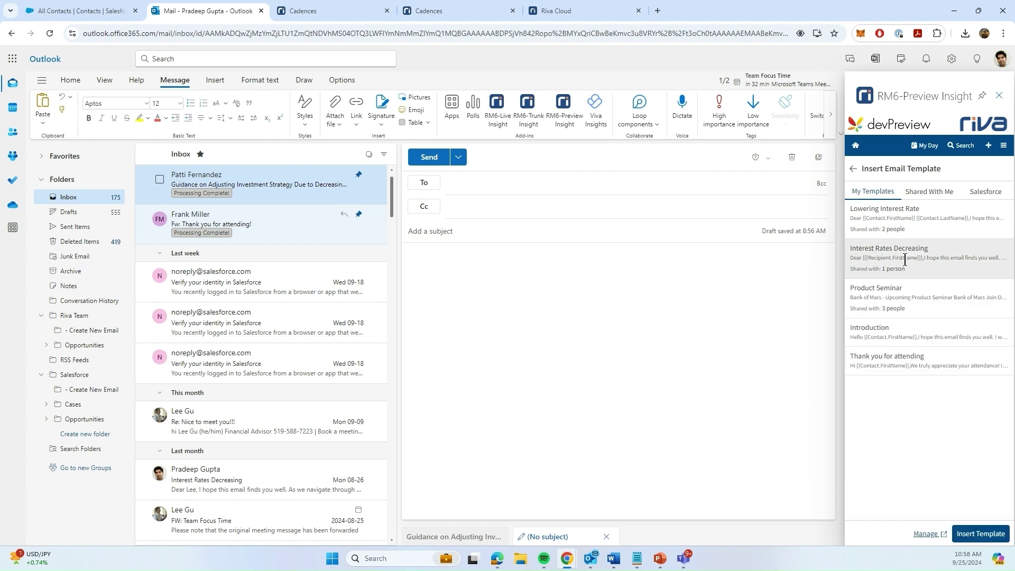
{"action": "left_click", "coordinate": [981, 537]}
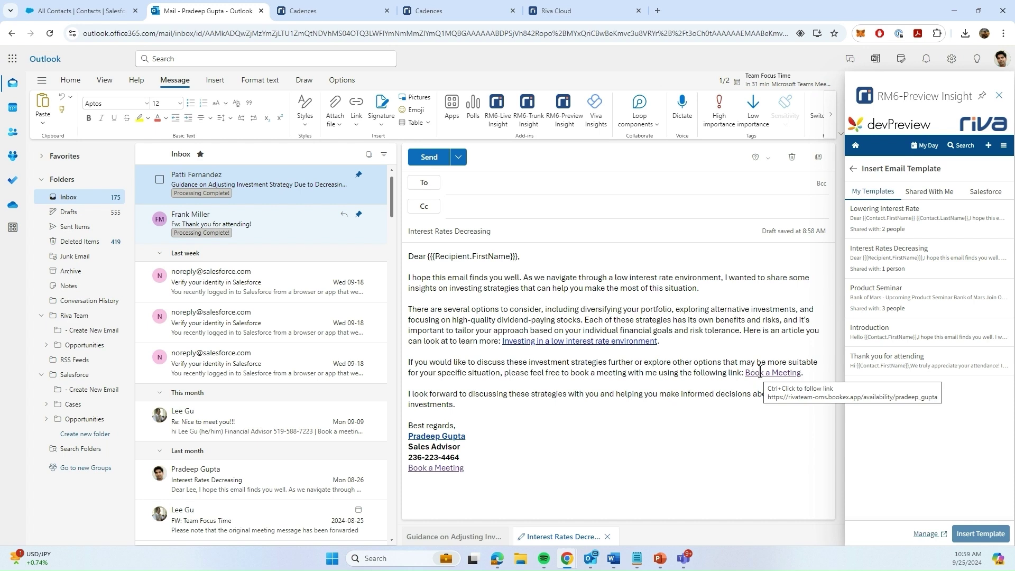
- Look through the shared and Salesforce email templates, and return to the email burst details
{"action": "left_click", "coordinate": [929, 192]}
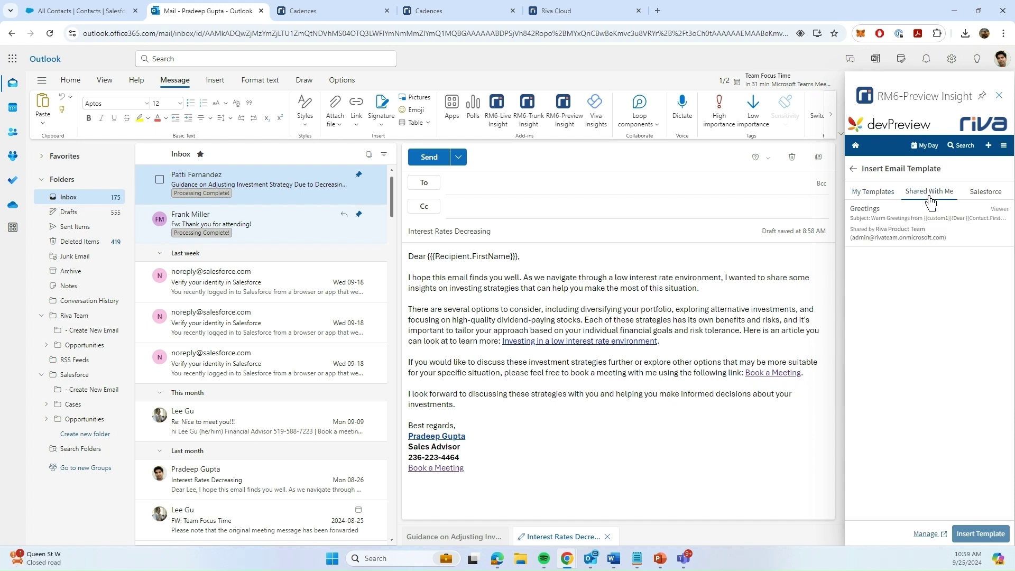
{"action": "left_click", "coordinate": [996, 198]}
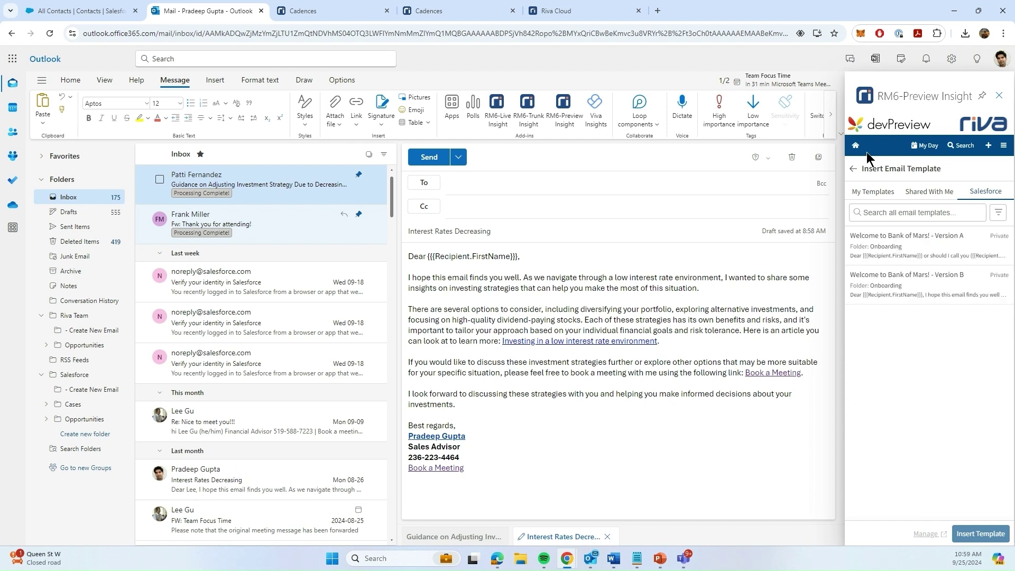
{"action": "left_click", "coordinate": [854, 169]}
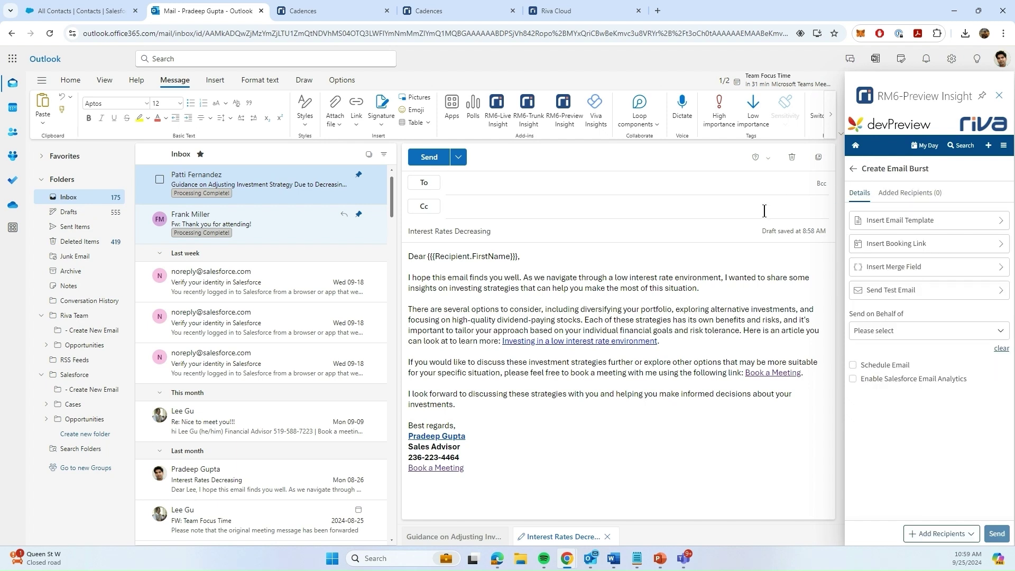
- Add the first suggested contact as a recipient of the email burst
{"action": "left_click", "coordinate": [512, 187]}
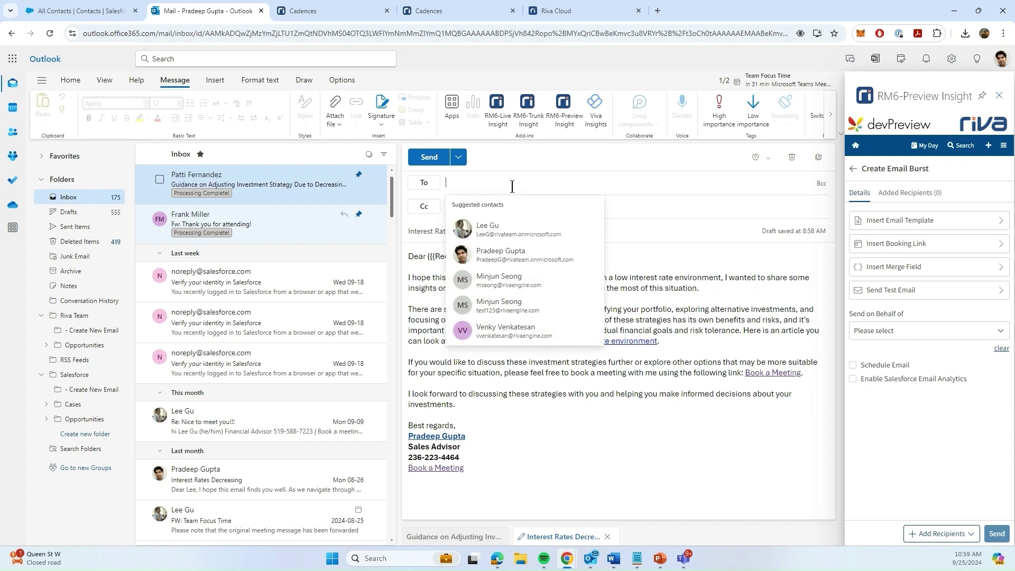
{"action": "left_click", "coordinate": [509, 231]}
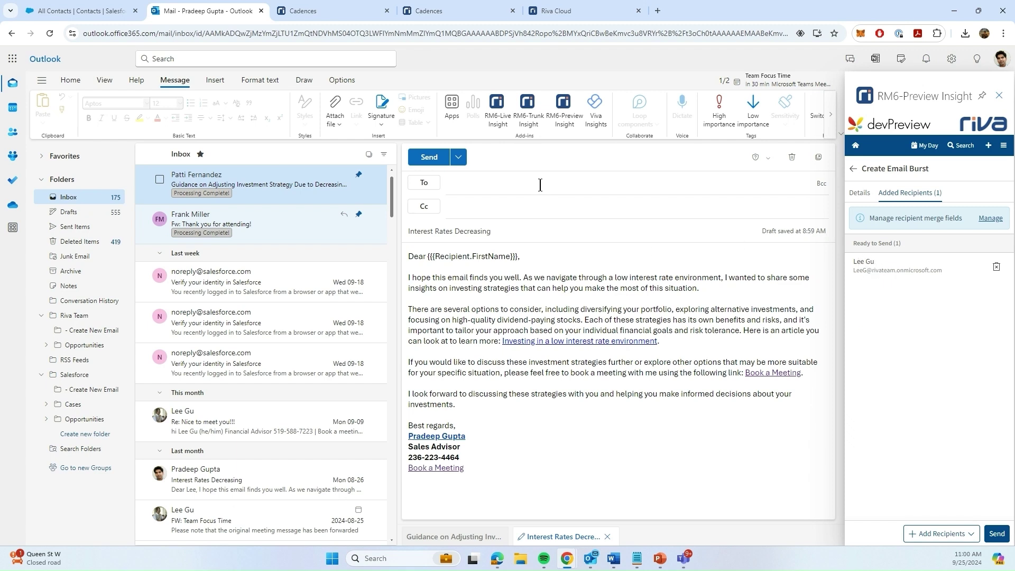
- View the form for adding a single recipient manually and close it without entering anything
{"action": "left_click", "coordinate": [925, 534]}
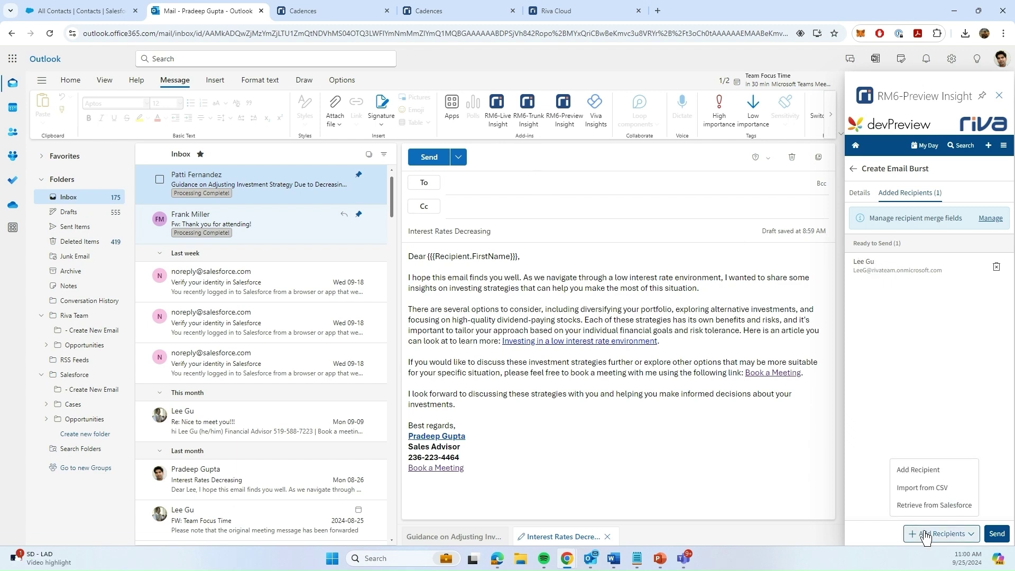
{"action": "left_click", "coordinate": [916, 476]}
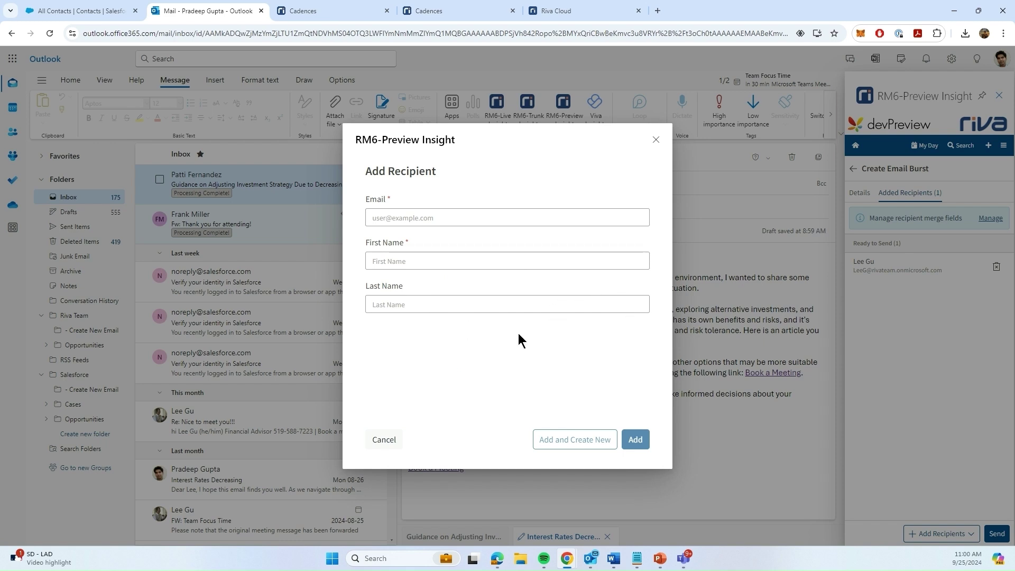
{"action": "left_click", "coordinate": [657, 140]}
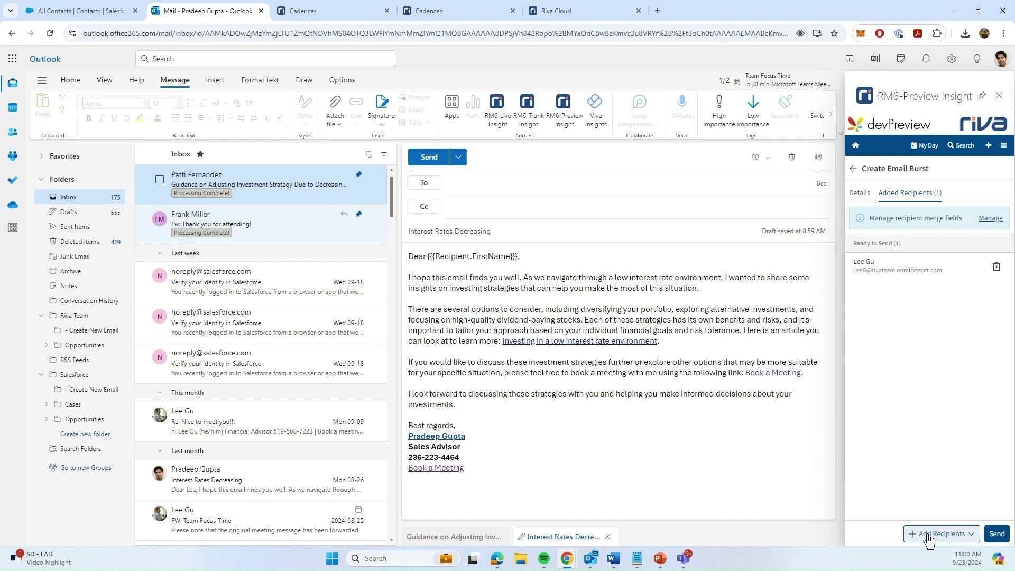
- Download the "Interest Rates Decreasing.csv" template from the CSV recipient import and check its columns in Excel
{"action": "left_click", "coordinate": [931, 534]}
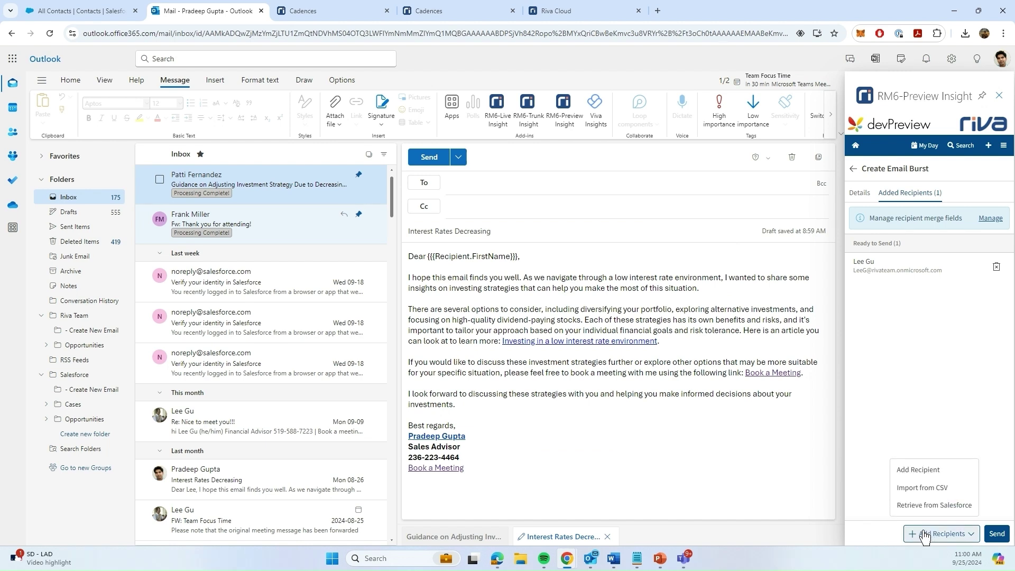
{"action": "left_click", "coordinate": [914, 495]}
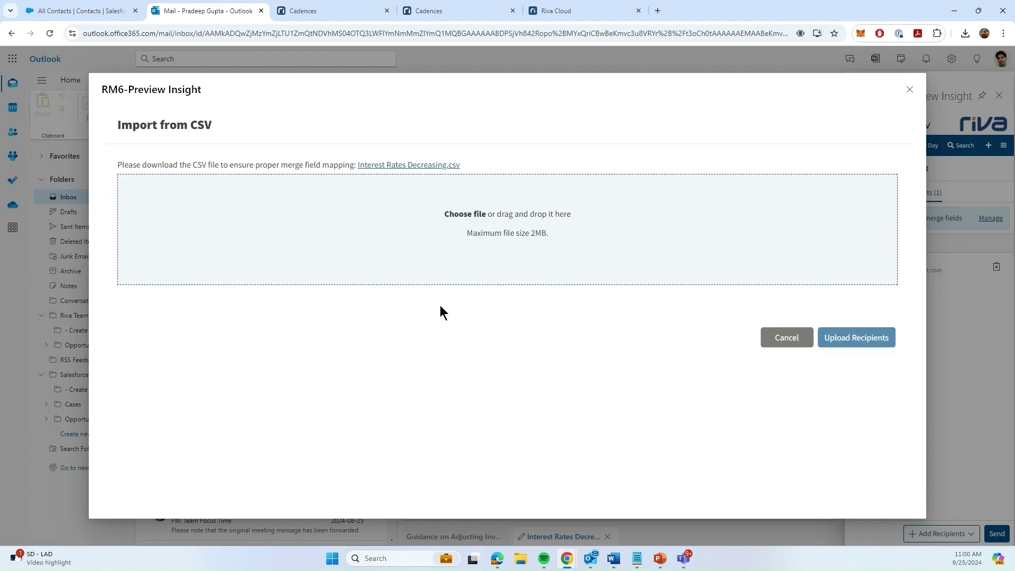
{"action": "left_click", "coordinate": [431, 167]}
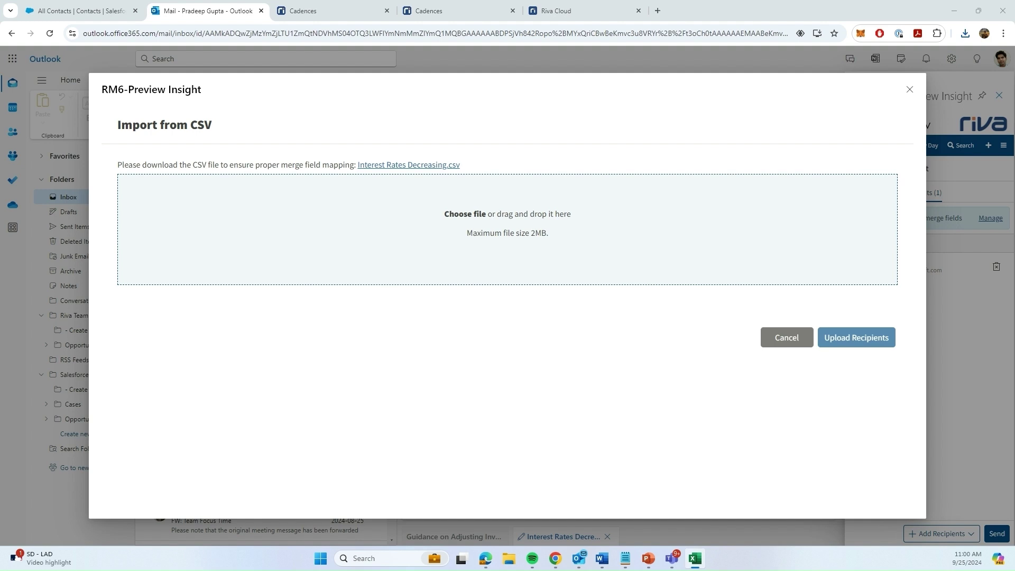
{"action": "left_click_drag", "start_coordinate": [544, 141], "coordinate": [567, 183]}
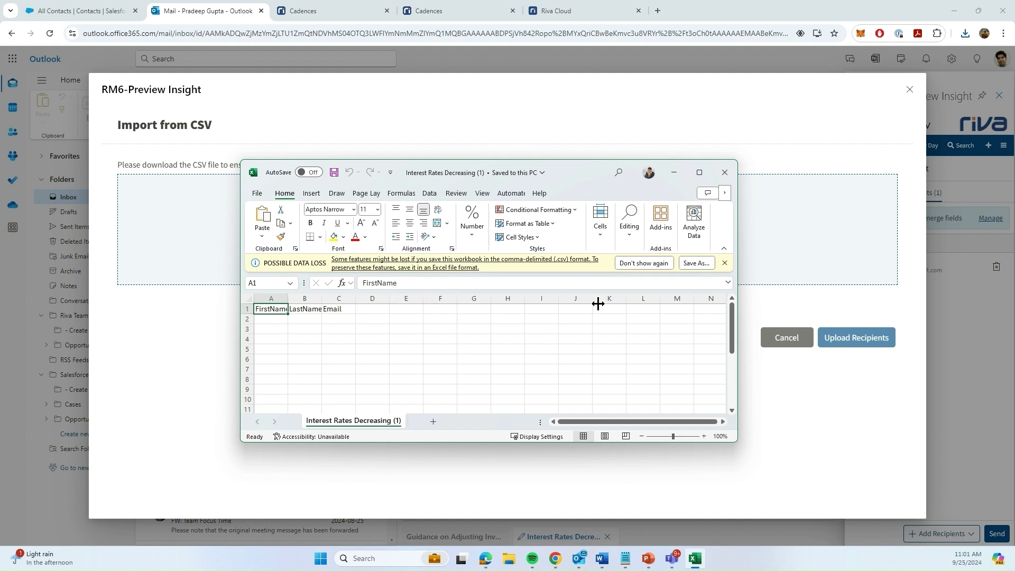
{"action": "left_click", "coordinate": [724, 173]}
- Upload the recipients from "50 Contacts.csv" in the Downloads folder and look over the recipient list
{"action": "left_click", "coordinate": [428, 243]}
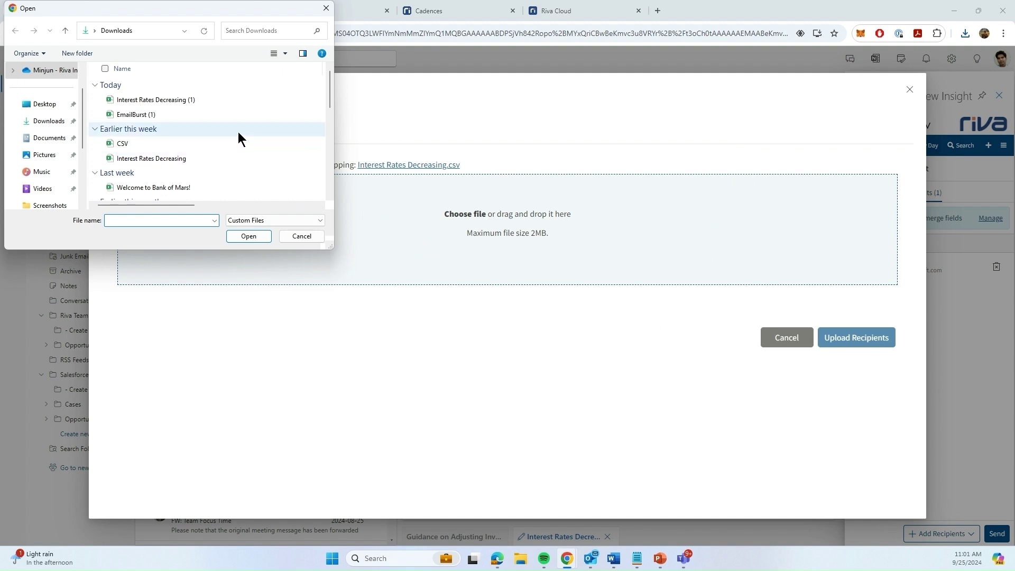
{"action": "scroll", "coordinate": [226, 138], "scroll_direction": "down", "scroll_amount": 1}
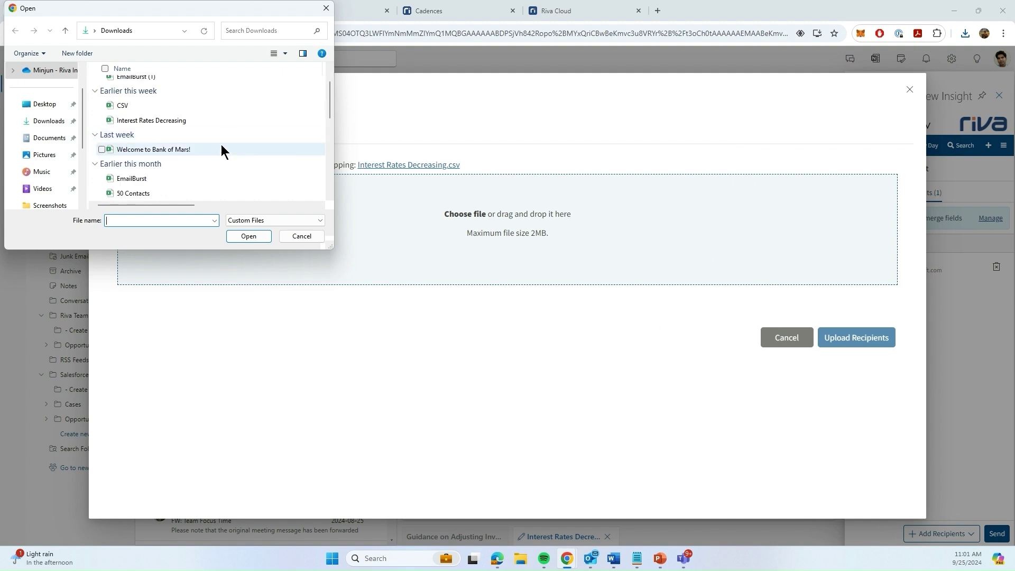
{"action": "scroll", "coordinate": [221, 144], "scroll_direction": "down", "scroll_amount": 1}
{"action": "left_click", "coordinate": [179, 148]}
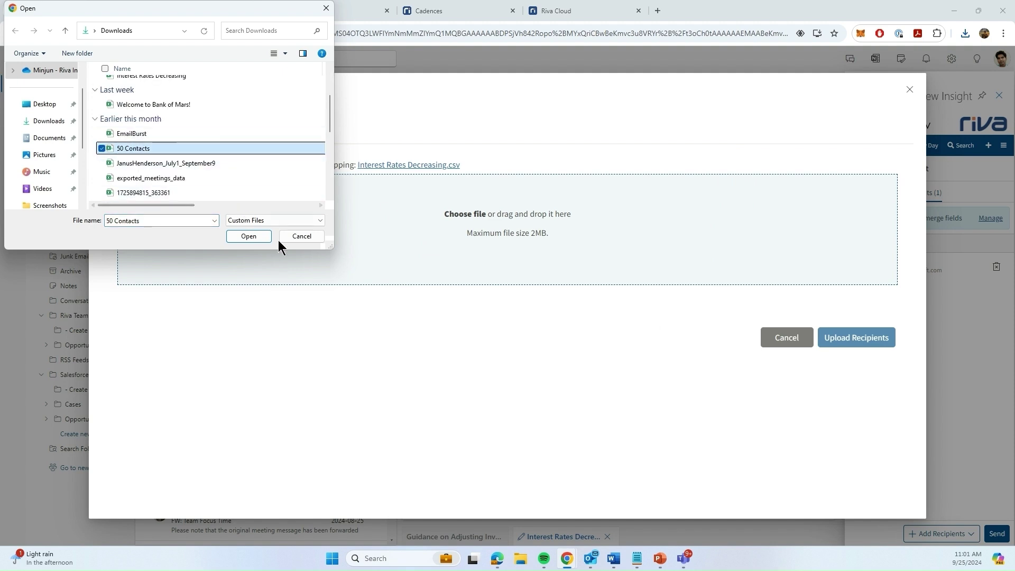
{"action": "left_click", "coordinate": [233, 236]}
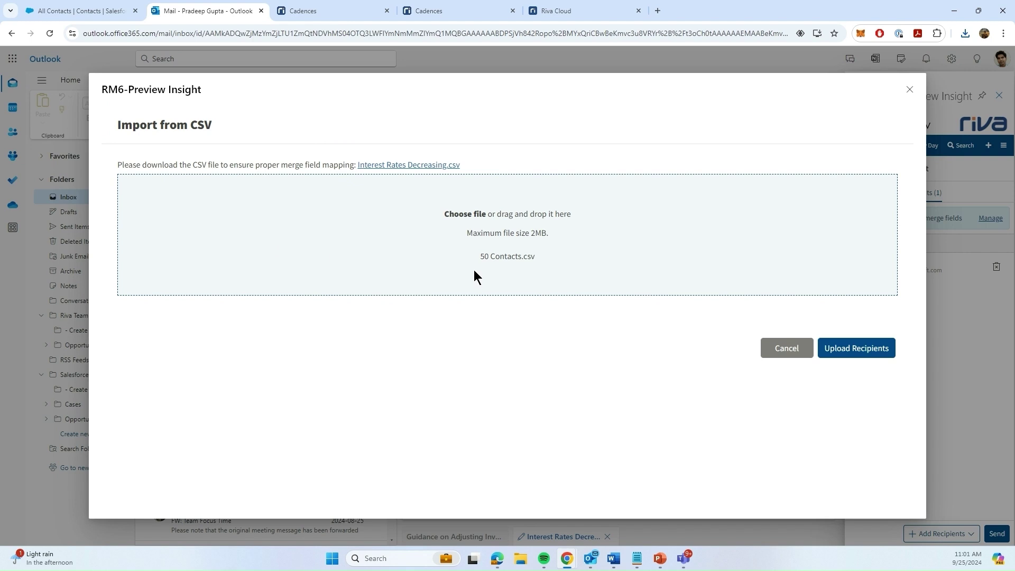
{"action": "left_click", "coordinate": [829, 349]}
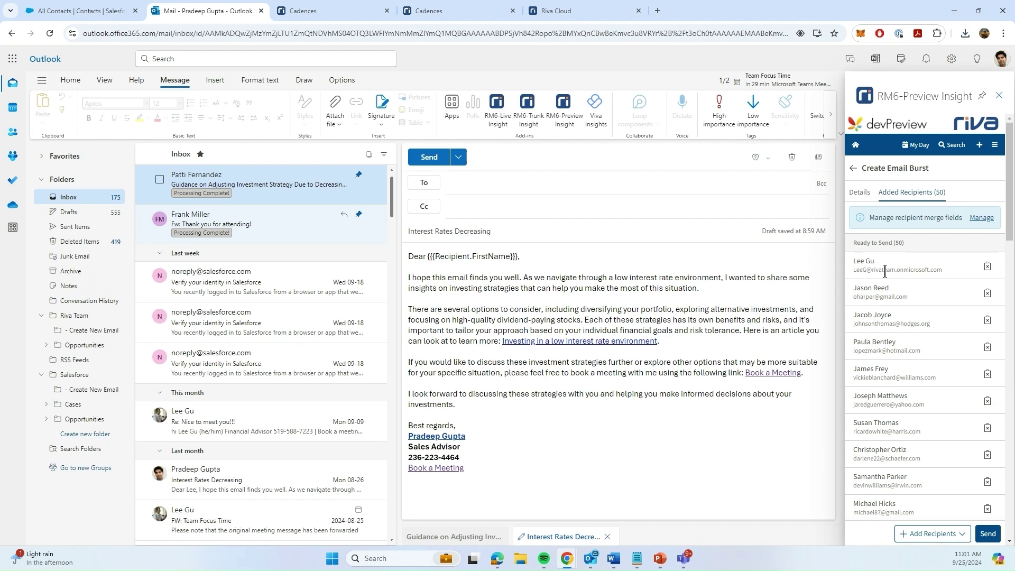
{"action": "scroll", "coordinate": [884, 275], "scroll_direction": "down", "scroll_amount": 8}
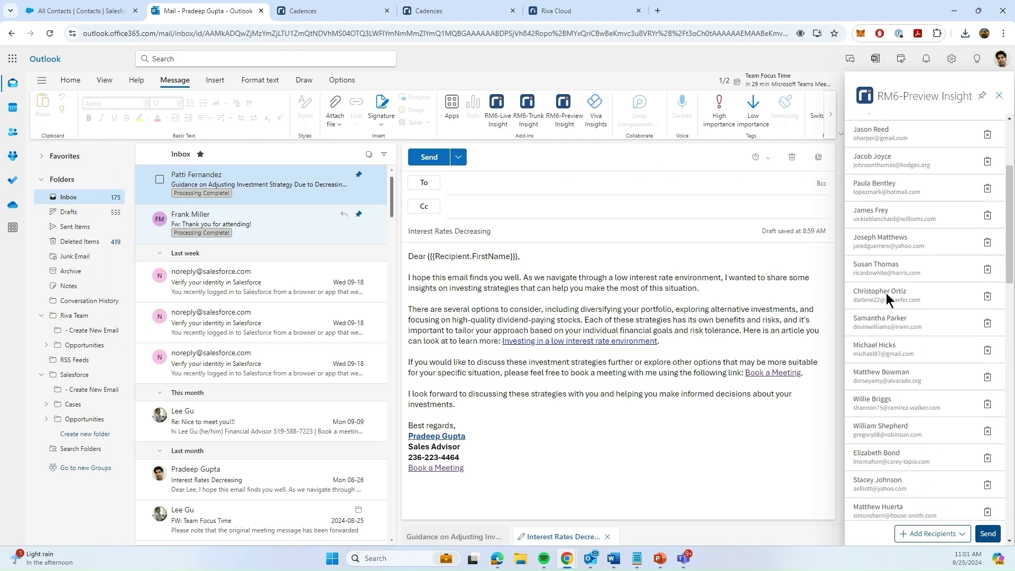
{"action": "scroll", "coordinate": [887, 288], "scroll_direction": "up", "scroll_amount": 8}
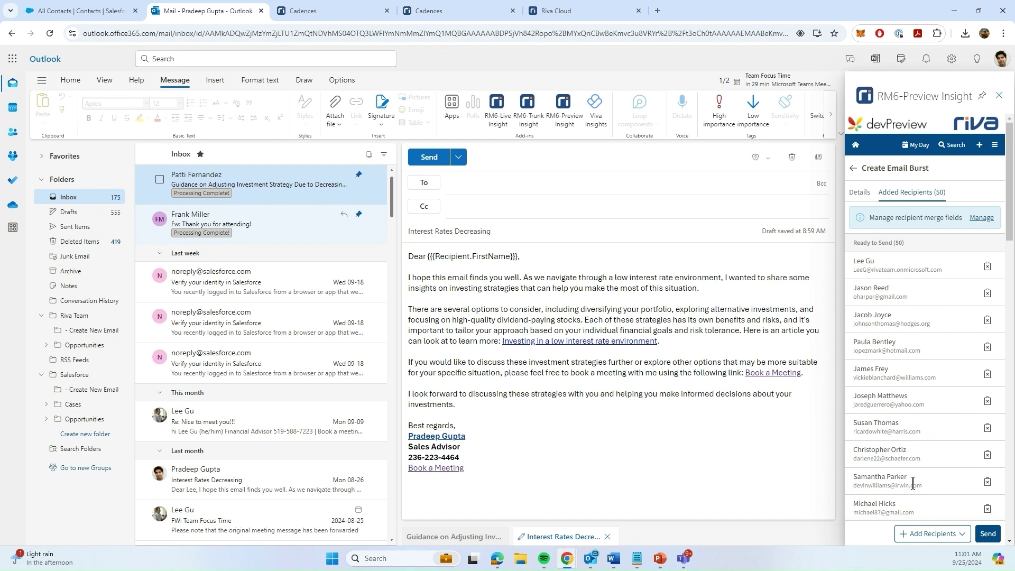
- Open the retrieval of recipients from Salesforce and switch the contacts to the Toronto Region list view
{"action": "left_click", "coordinate": [906, 535]}
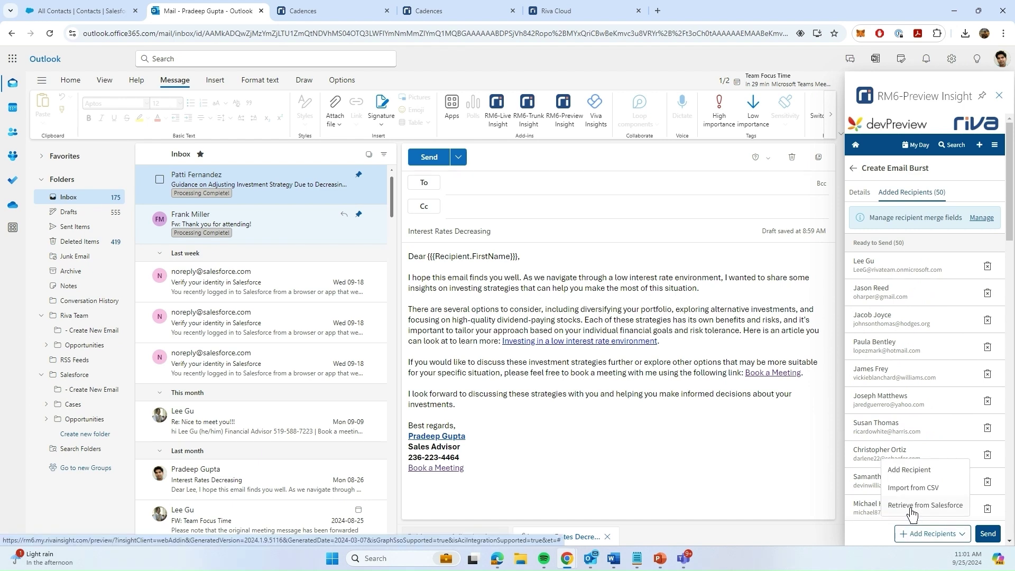
{"action": "left_click", "coordinate": [910, 506]}
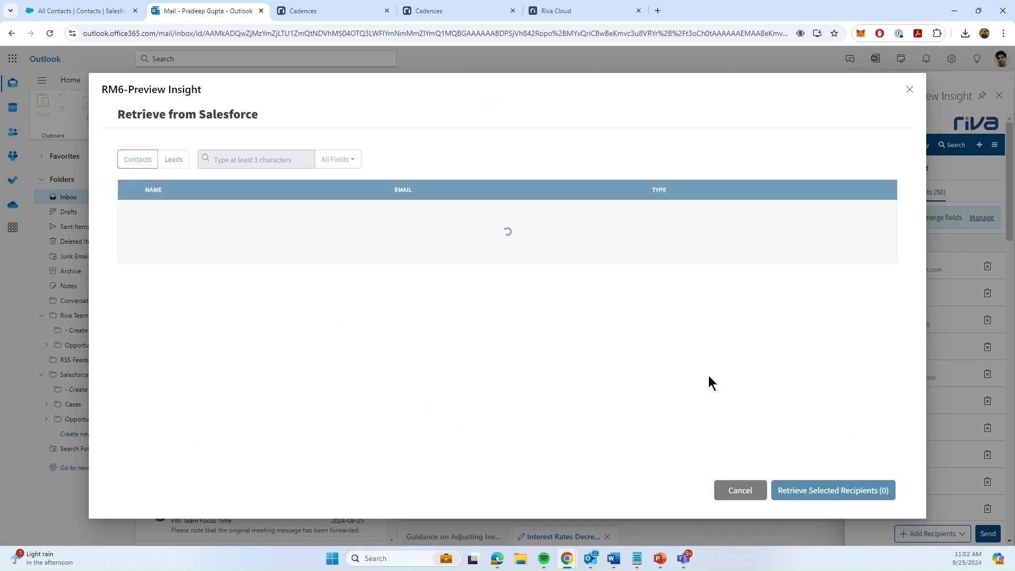
{"action": "left_click", "coordinate": [851, 160]}
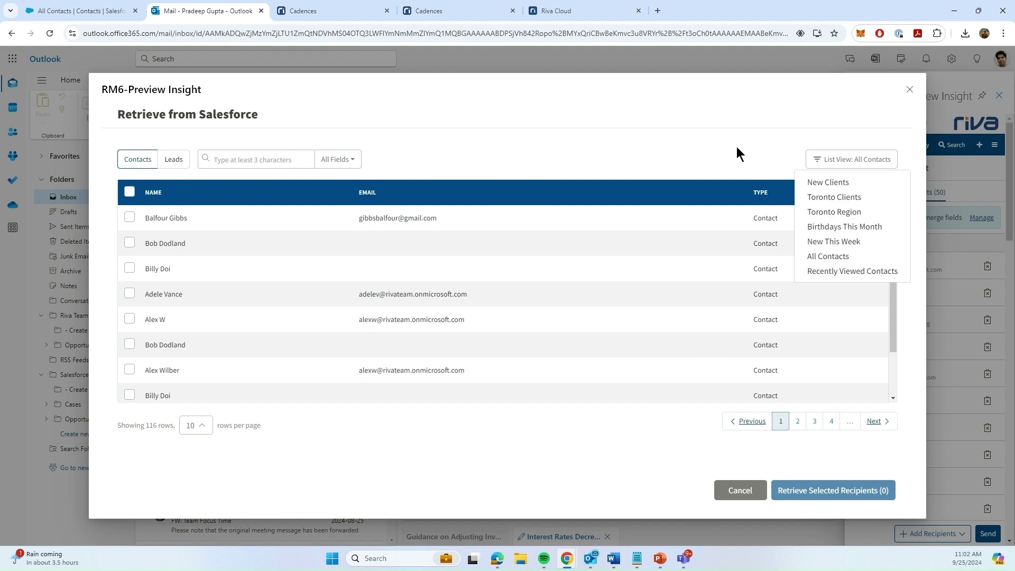
{"action": "left_click", "coordinate": [835, 212]}
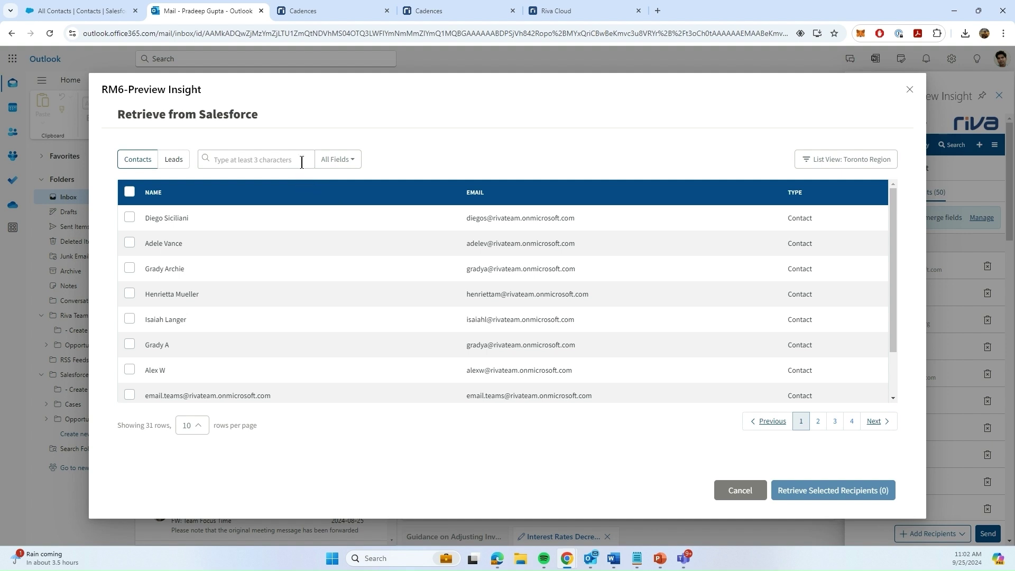
- Search the Salesforce contacts in the Toronto Region list view by the Email field for "riva"
{"action": "left_click", "coordinate": [334, 165]}
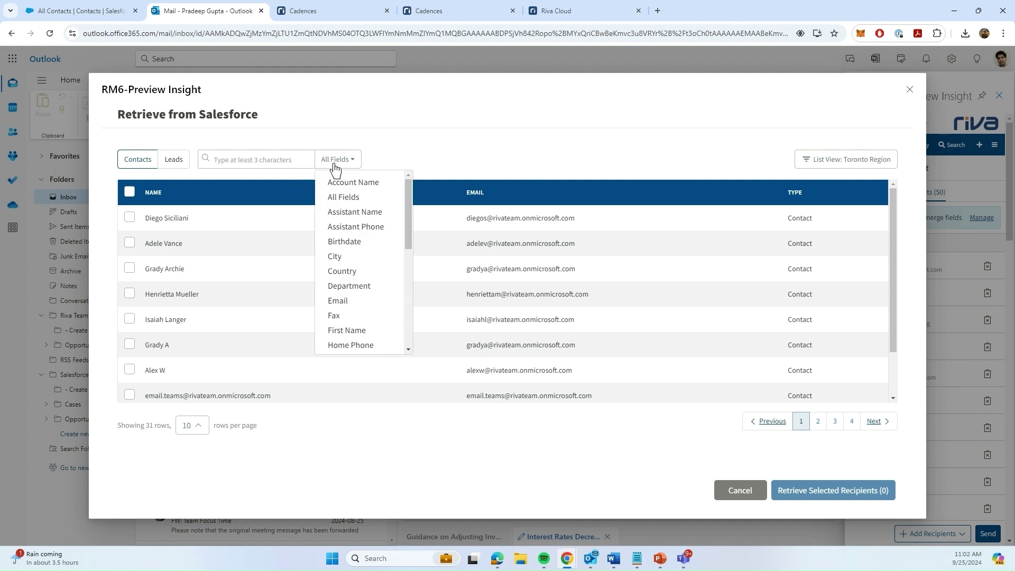
{"action": "left_click", "coordinate": [356, 304]}
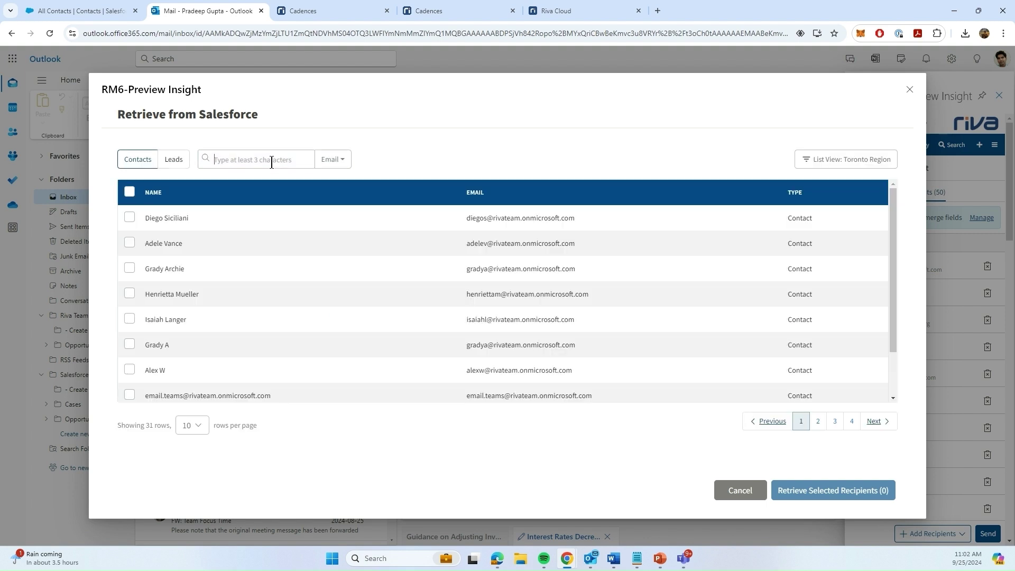
{"action": "left_click", "coordinate": [272, 162]}
{"action": "type", "text": "riva"}
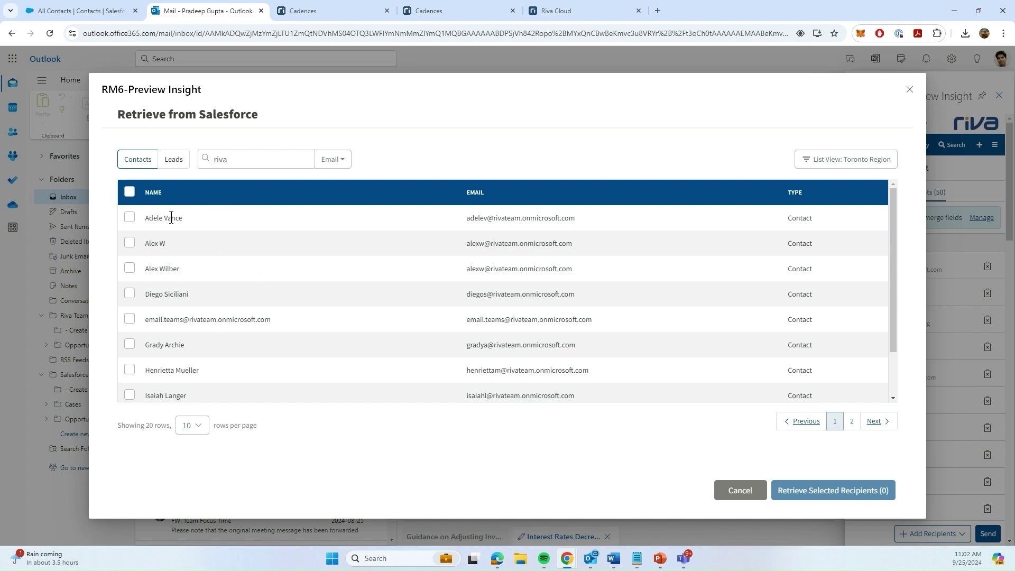
- Select all contacts matching the search across every page and retrieve the valid ones as recipients
{"action": "left_click", "coordinate": [129, 191]}
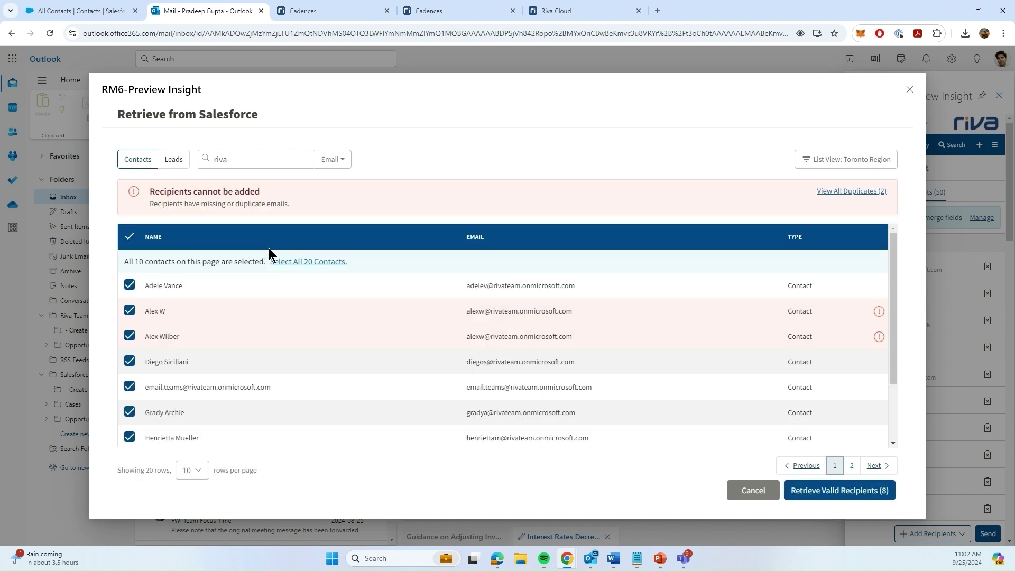
{"action": "left_click", "coordinate": [287, 263]}
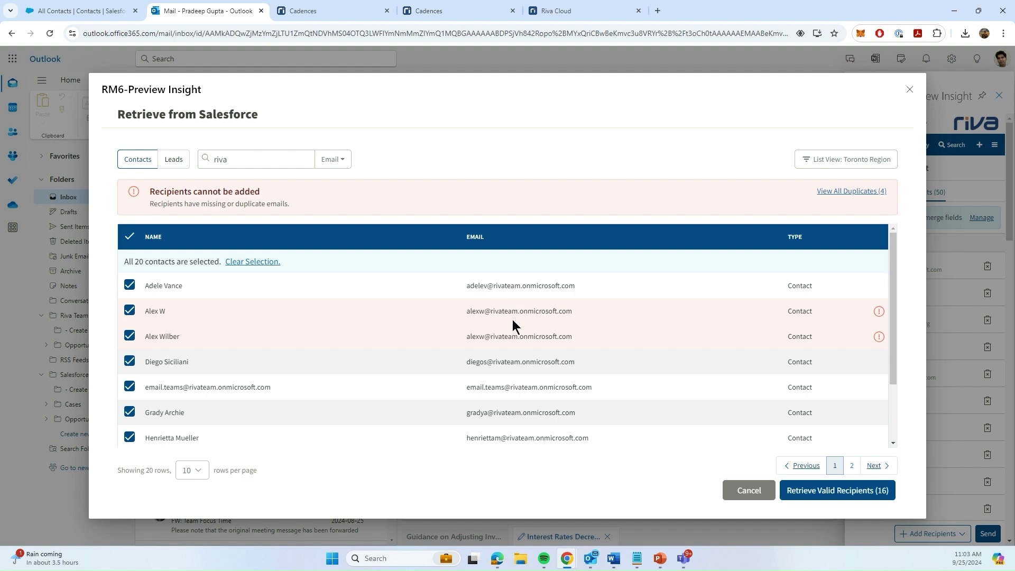
{"action": "left_click", "coordinate": [802, 489]}
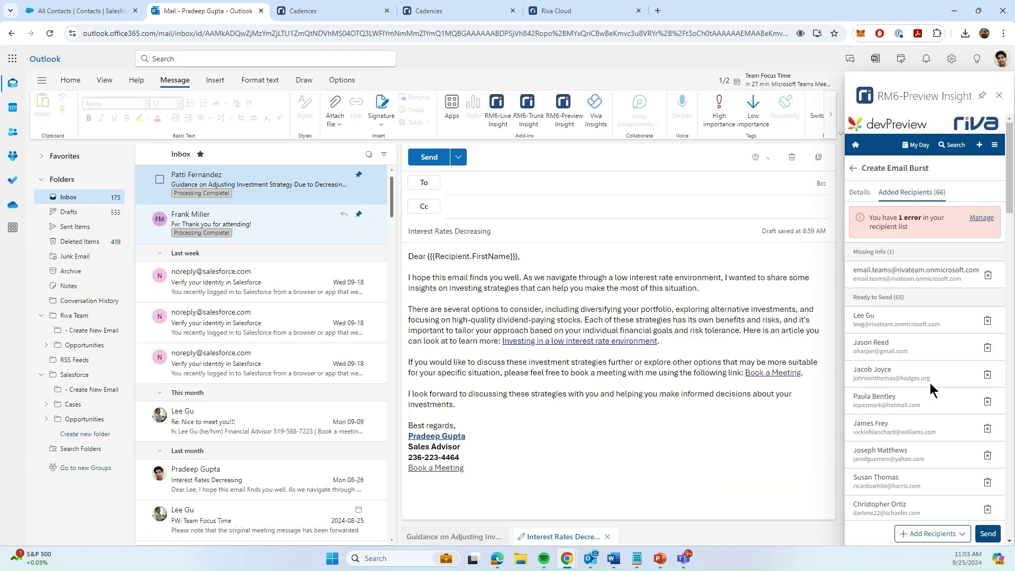
- Inspect the recipient with missing data in the recipient management, leave its first name unedited, and remove that recipient from the burst
{"action": "left_click", "coordinate": [902, 195]}
{"action": "left_click", "coordinate": [976, 222]}
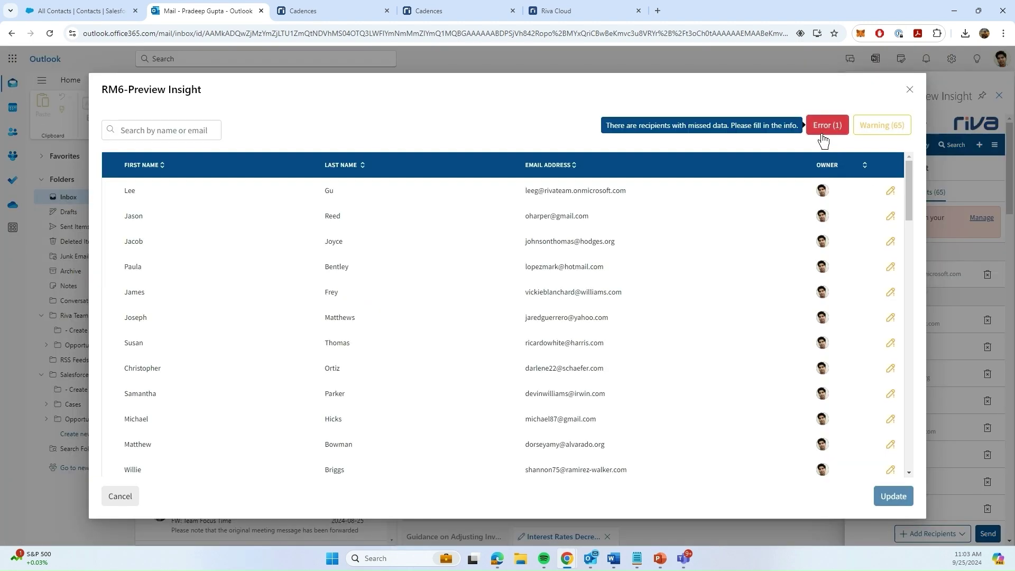
{"action": "left_click", "coordinate": [823, 139]}
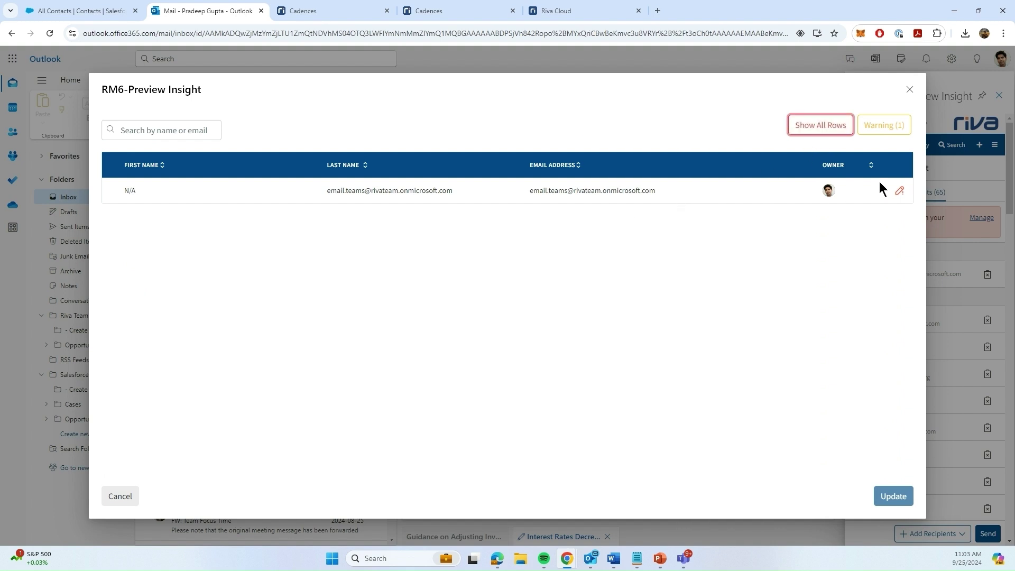
{"action": "left_click", "coordinate": [899, 191]}
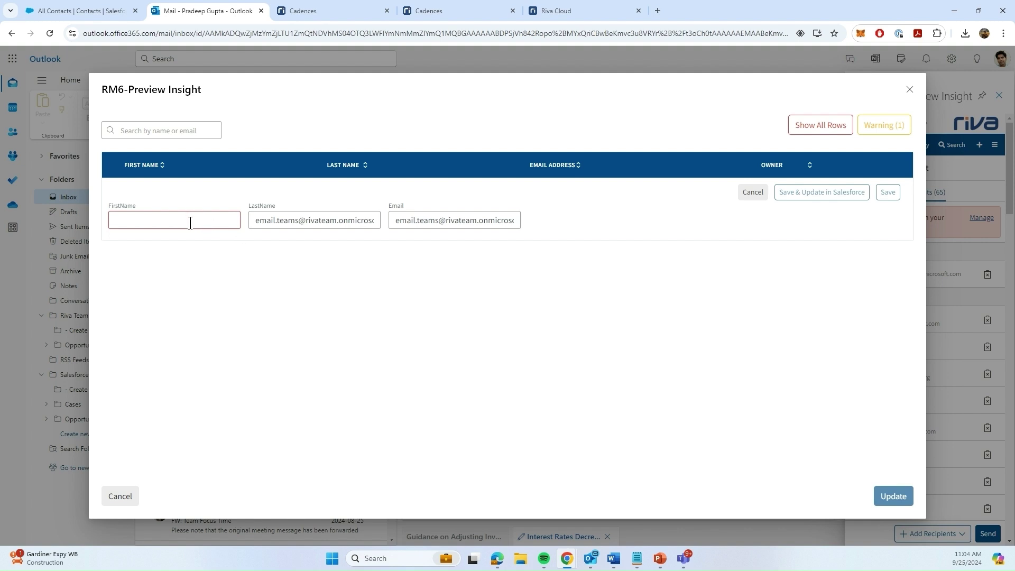
{"action": "key", "text": "Escape"}
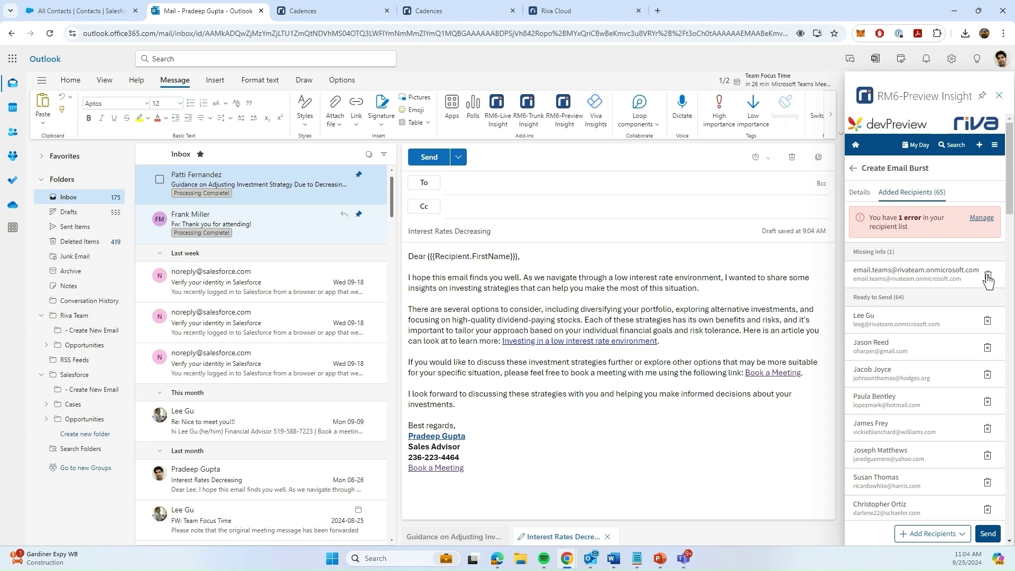
{"action": "left_click", "coordinate": [988, 277]}
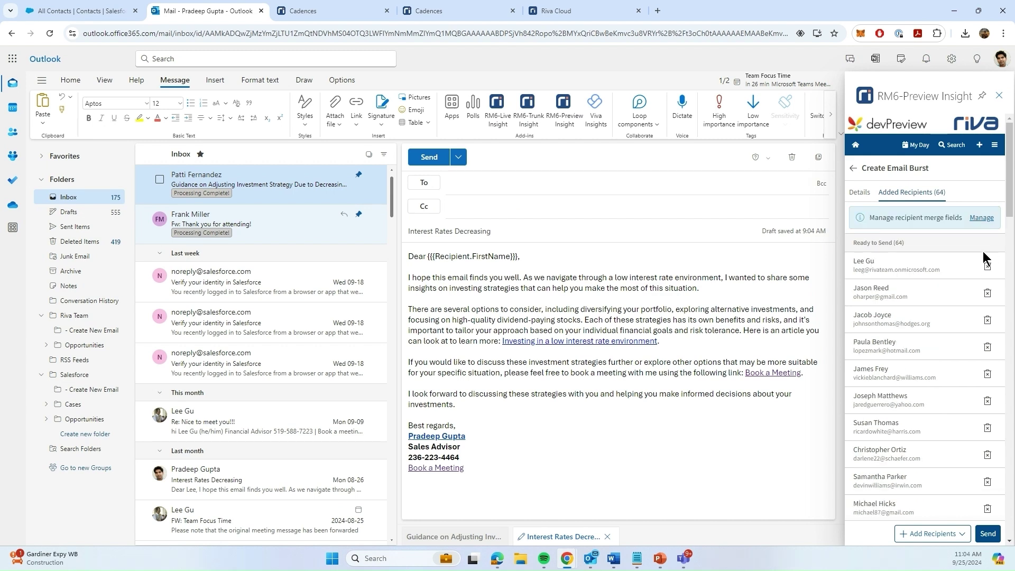
- Send a test email that previews the merge fields and contents for the first recipient, and return to the email burst details
{"action": "left_click", "coordinate": [861, 194]}
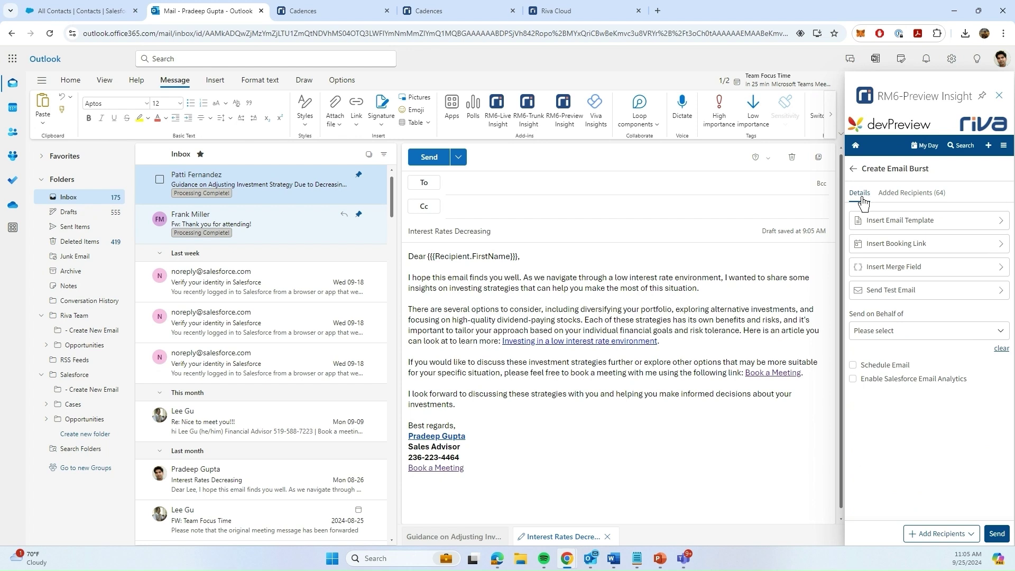
{"action": "left_click", "coordinate": [895, 291]}
{"action": "left_click", "coordinate": [917, 294]}
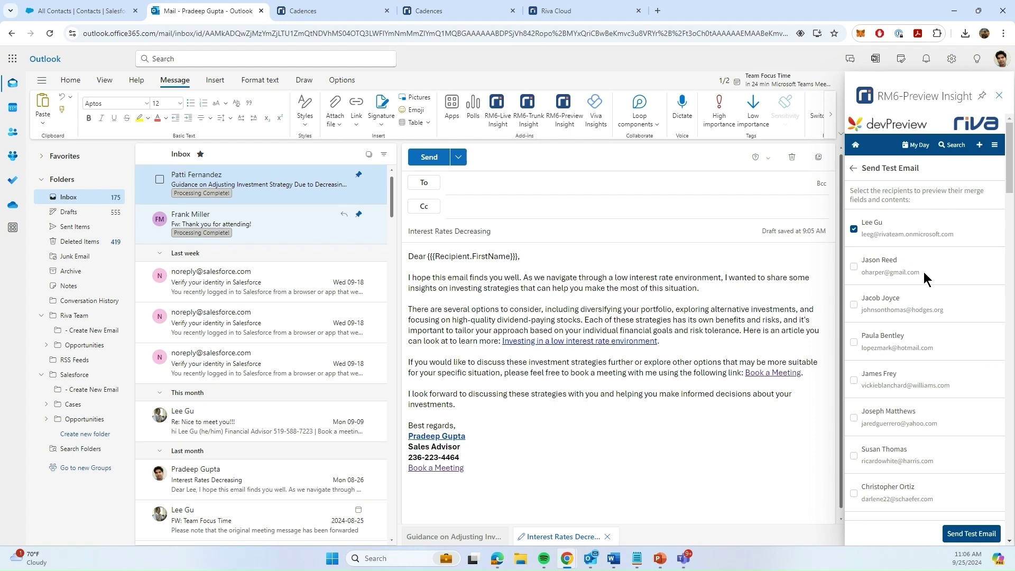
{"action": "left_click", "coordinate": [957, 529]}
{"action": "left_click", "coordinate": [853, 168]}
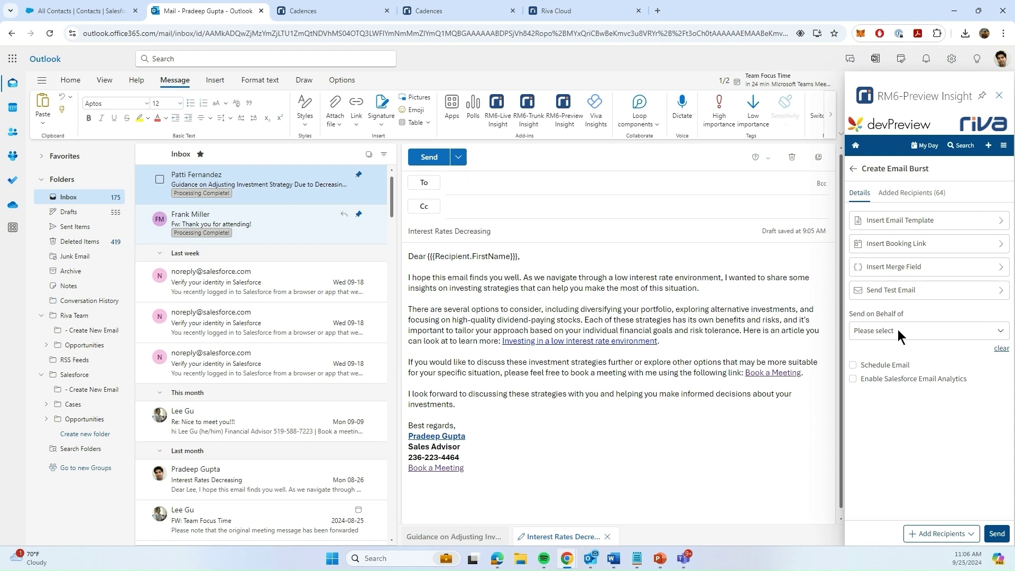
- Send on behalf of the first listed colleague and enable Salesforce Email Analytics, viewing the scheduling options but leaving Schedule Email off
{"action": "left_click", "coordinate": [898, 333]}
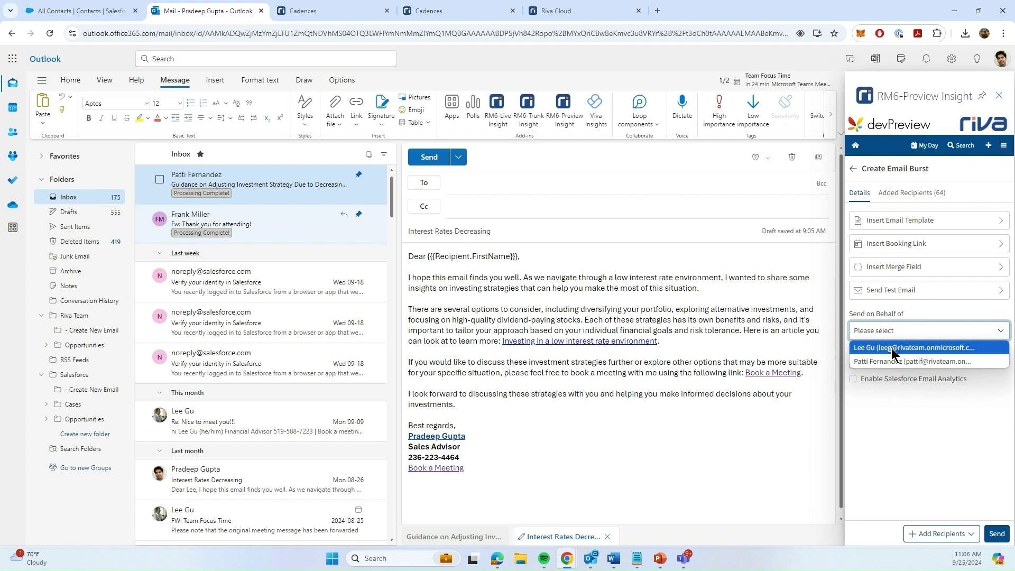
{"action": "left_click", "coordinate": [891, 348]}
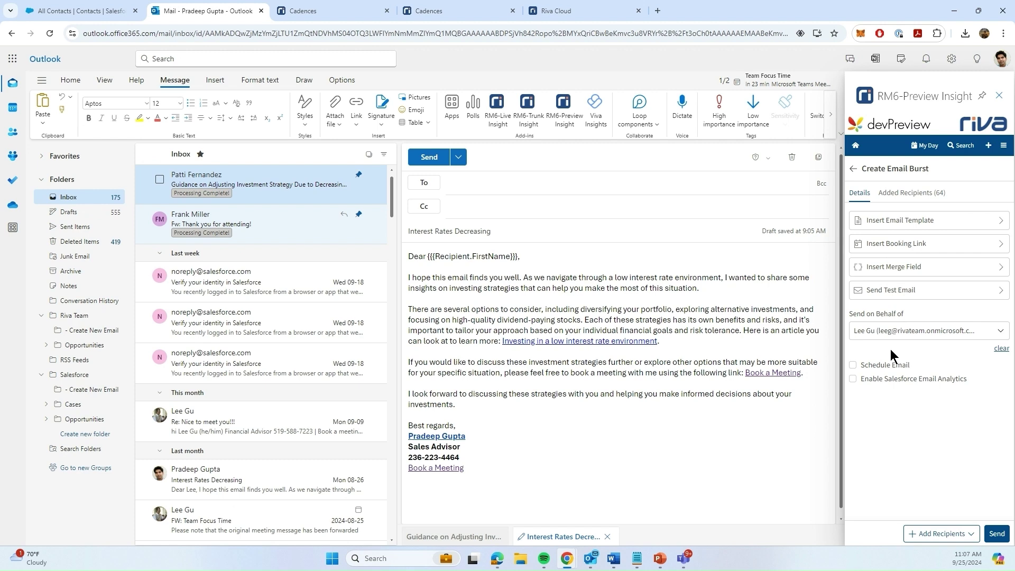
{"action": "left_click", "coordinate": [853, 365]}
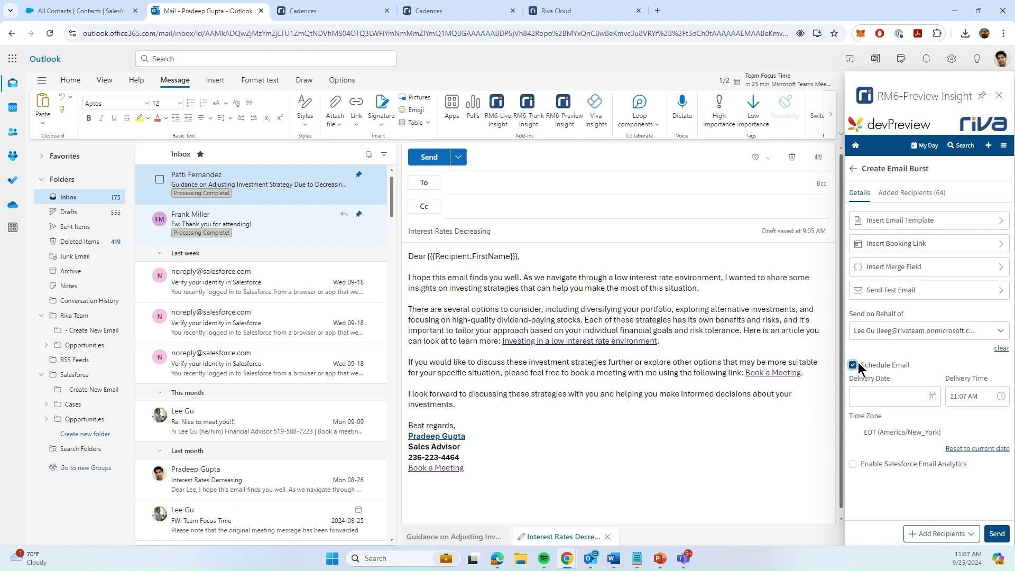
{"action": "left_click", "coordinate": [854, 365]}
{"action": "left_click", "coordinate": [853, 379]}
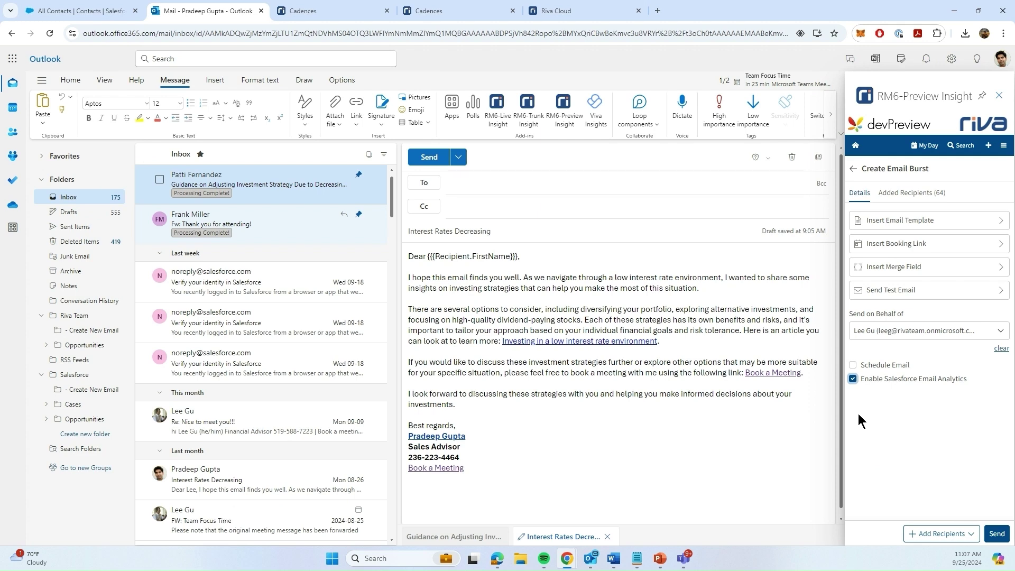